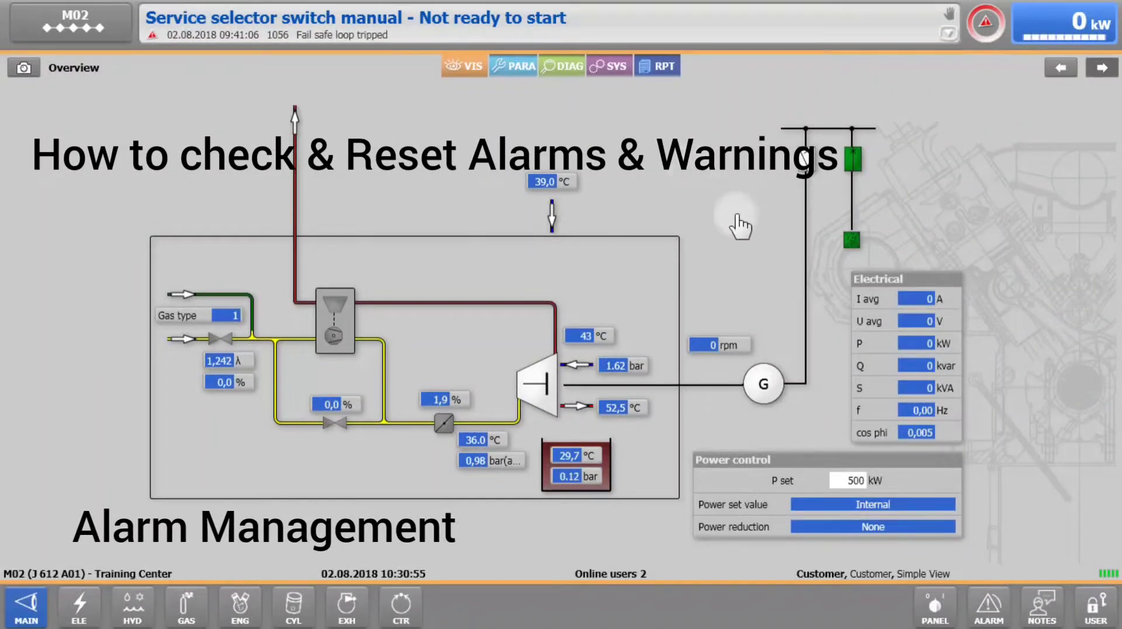
Open the Alarms screen showing the active alarms for engine M02.
{"action": "left_click", "coordinate": [992, 599]}
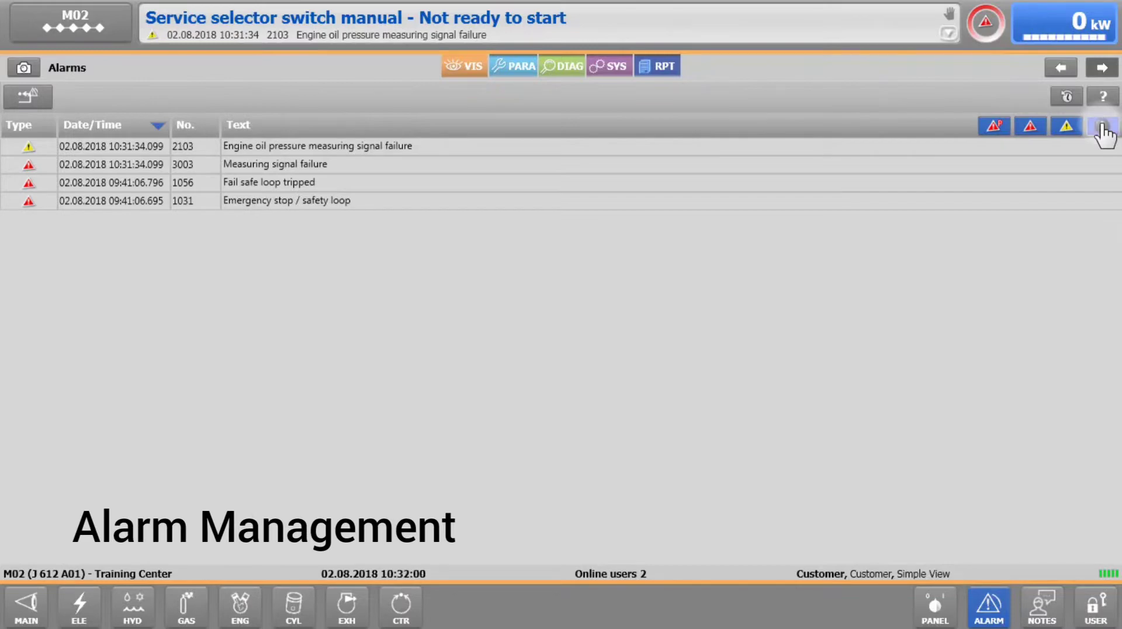
{"action": "left_click", "coordinate": [1102, 126]}
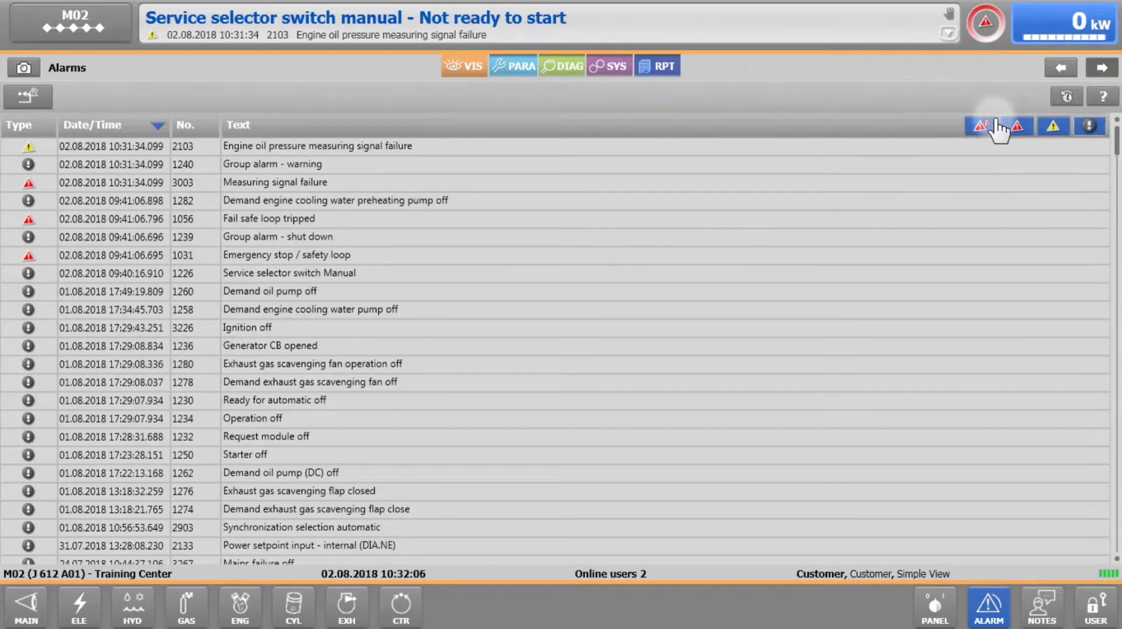
{"action": "left_click", "coordinate": [1017, 128]}
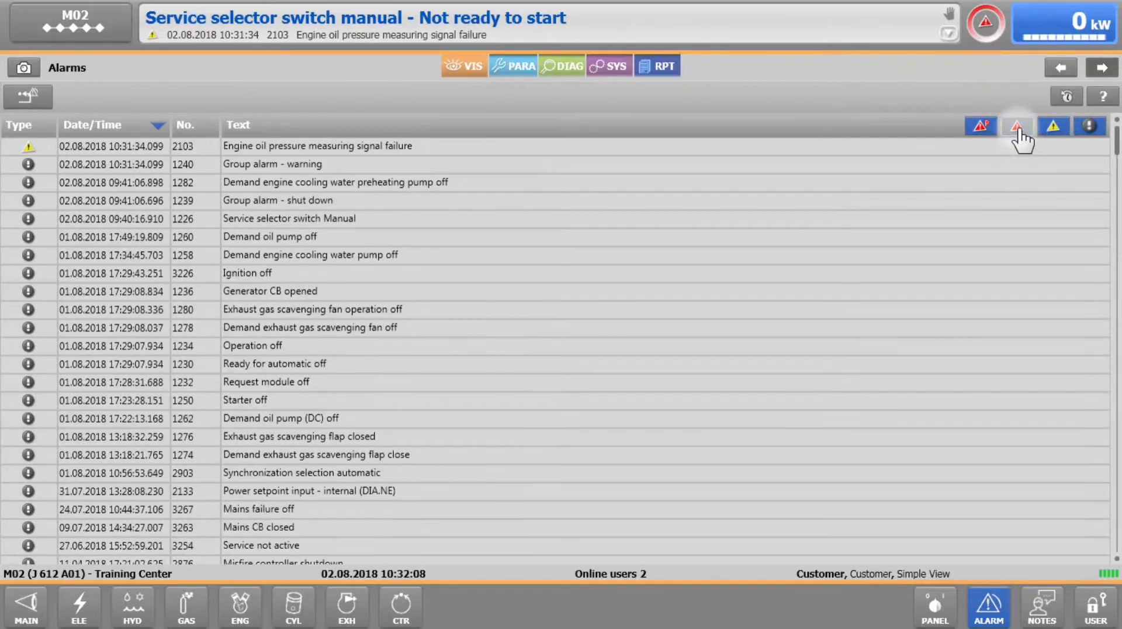
{"action": "left_click", "coordinate": [1017, 127]}
{"action": "left_click", "coordinate": [1052, 127]}
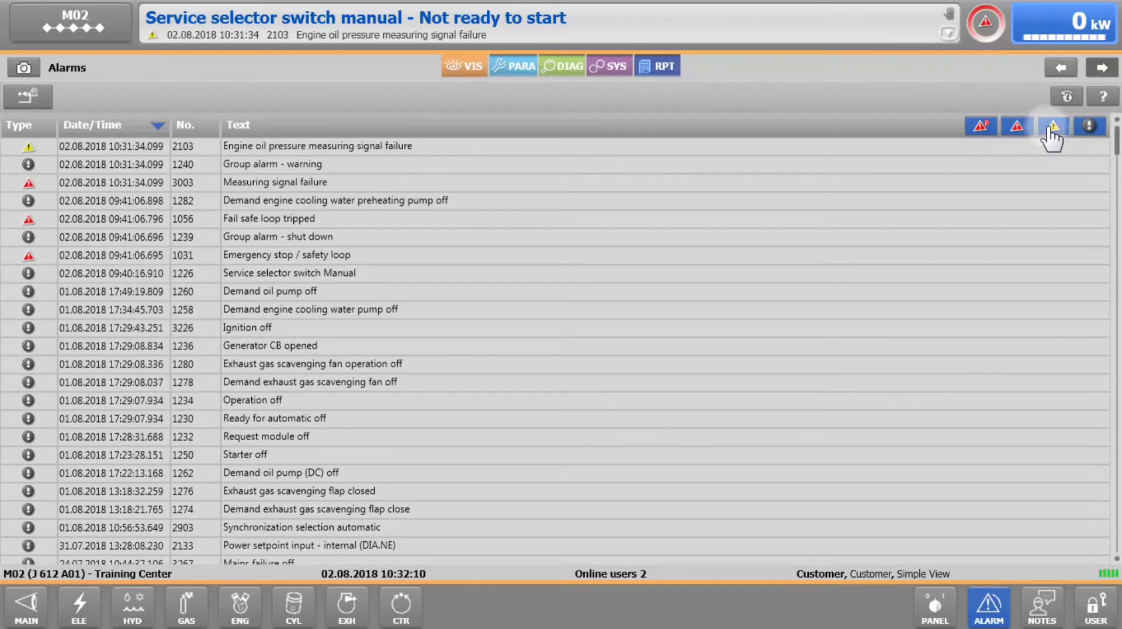
{"action": "left_click", "coordinate": [1052, 127]}
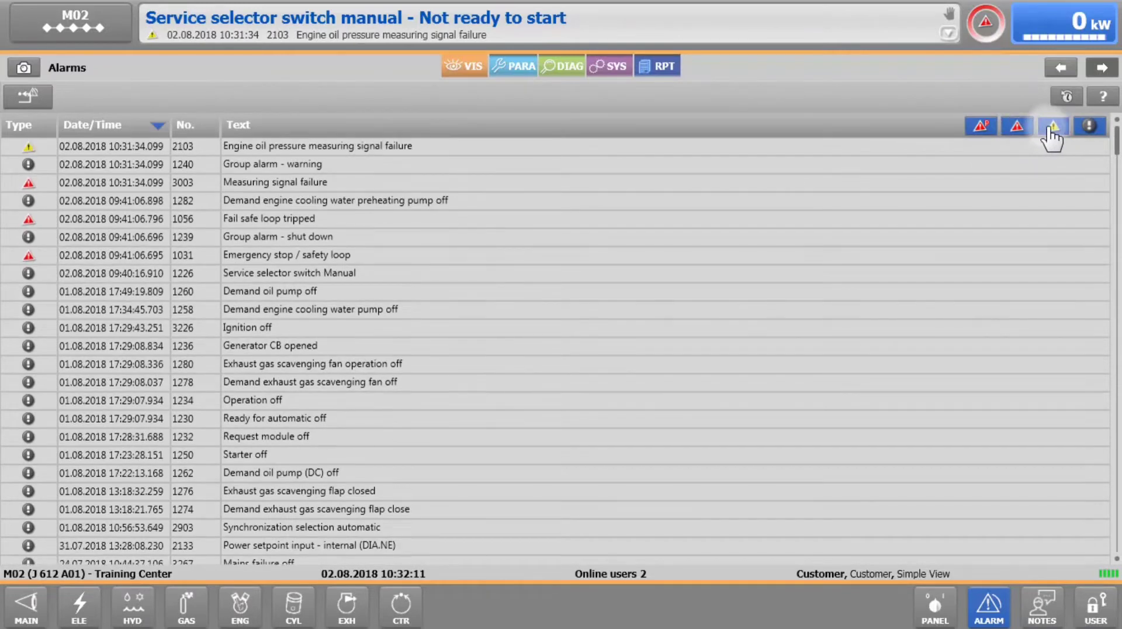
{"action": "left_click", "coordinate": [1089, 128]}
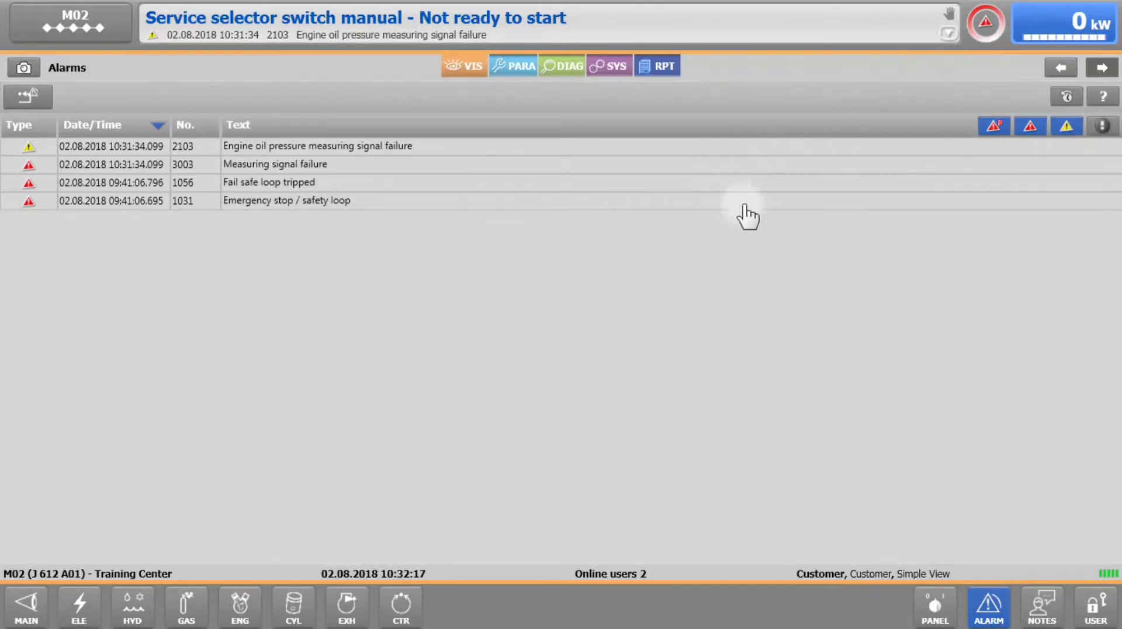
{"action": "left_click", "coordinate": [1102, 128]}
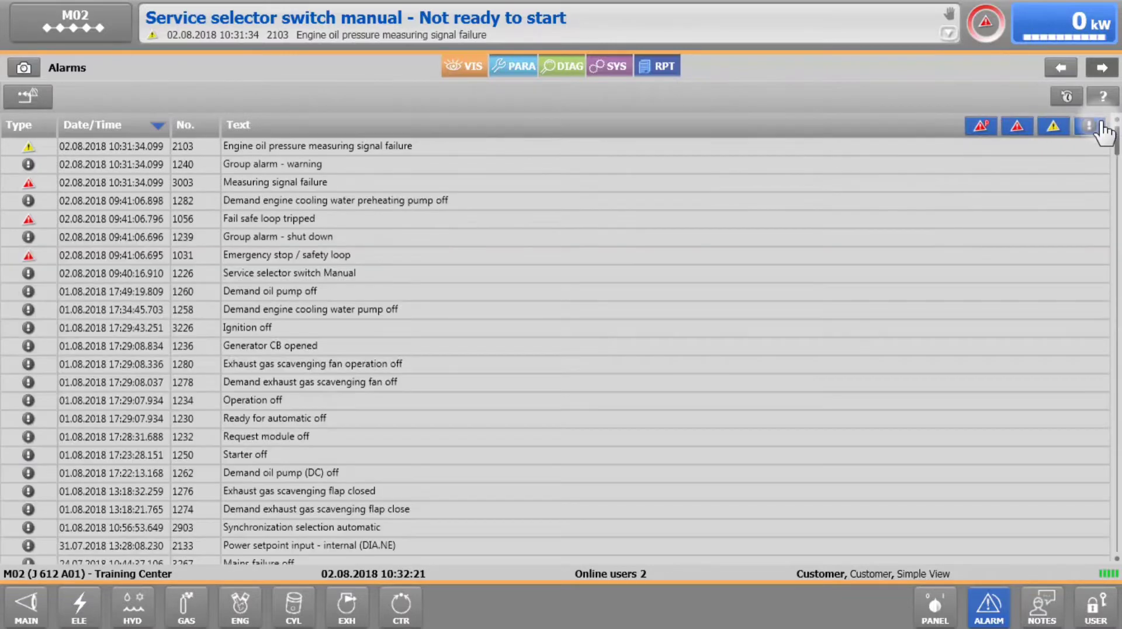
{"action": "left_click", "coordinate": [1091, 128]}
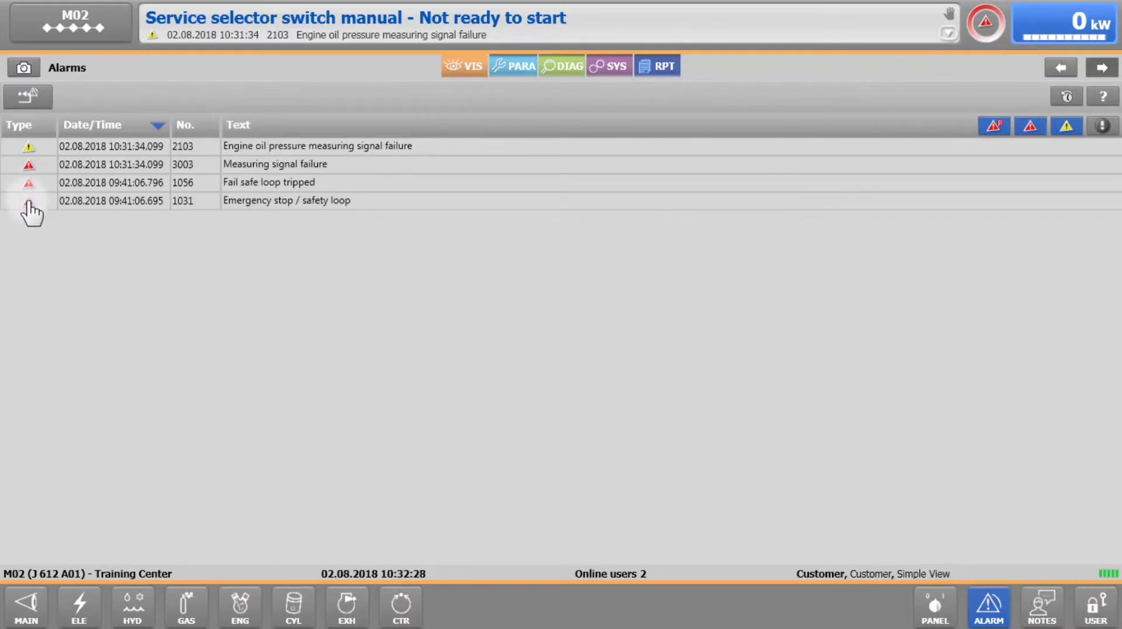
Select alarm 1031 Emergency stop / safety loop and open its Message help.
{"action": "left_click", "coordinate": [29, 202]}
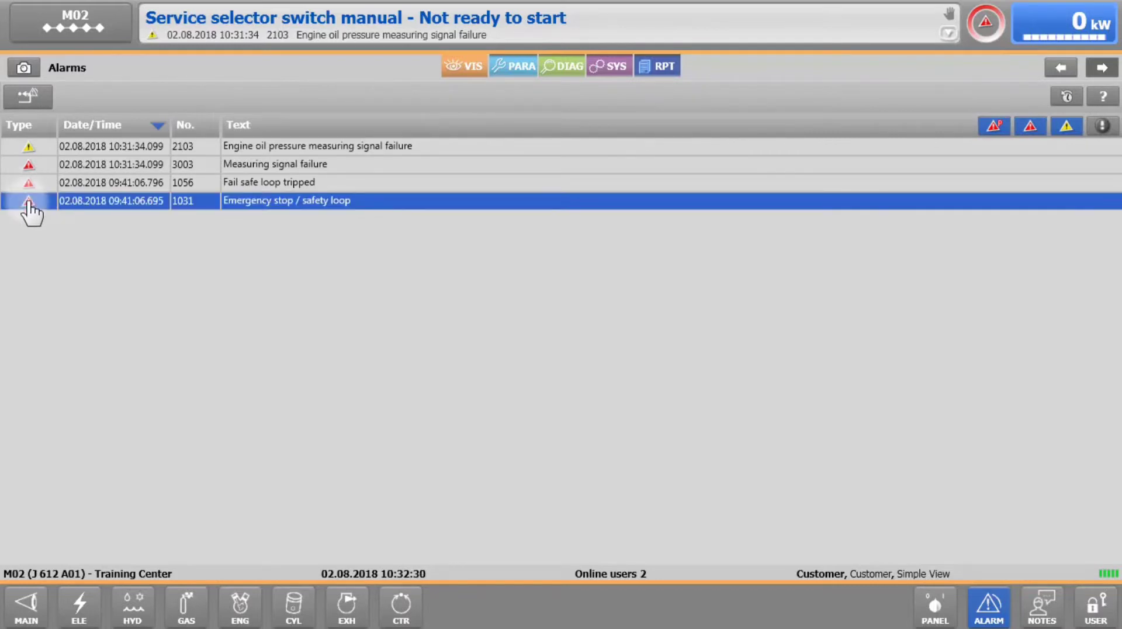
{"action": "left_click", "coordinate": [1107, 104]}
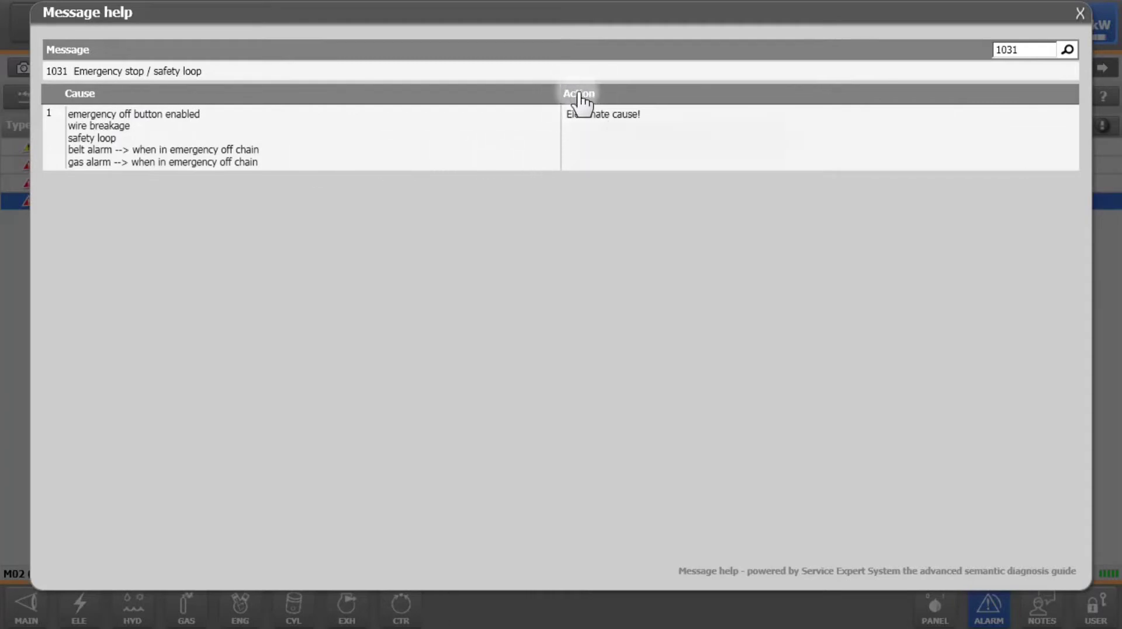
Expand alarm 1031's Action text ('Eleminate cause!') and close Message help.
{"action": "left_click", "coordinate": [586, 112]}
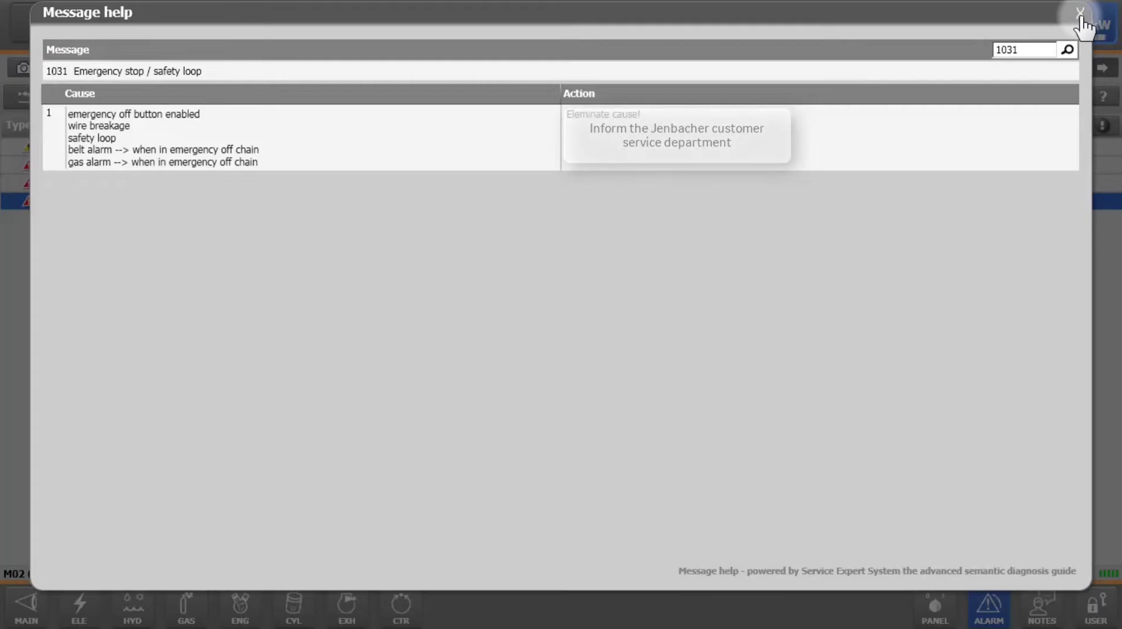
{"action": "left_click", "coordinate": [1081, 19]}
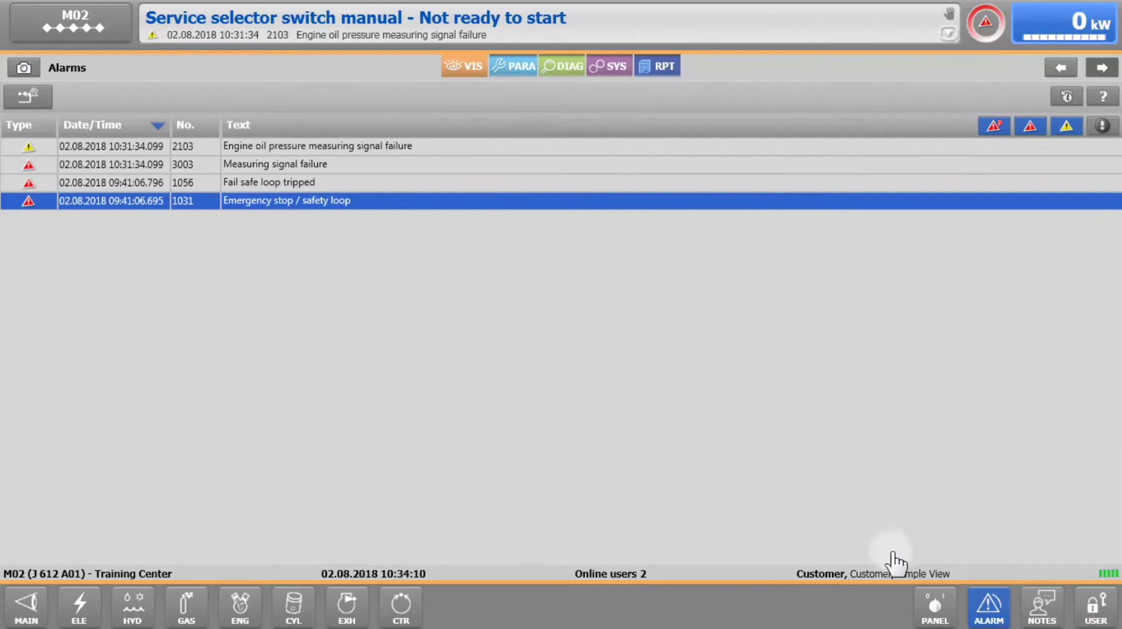
Set the engine's operation from Manual to Off in the operator panel, confirming with Yes.
{"action": "left_click", "coordinate": [933, 606]}
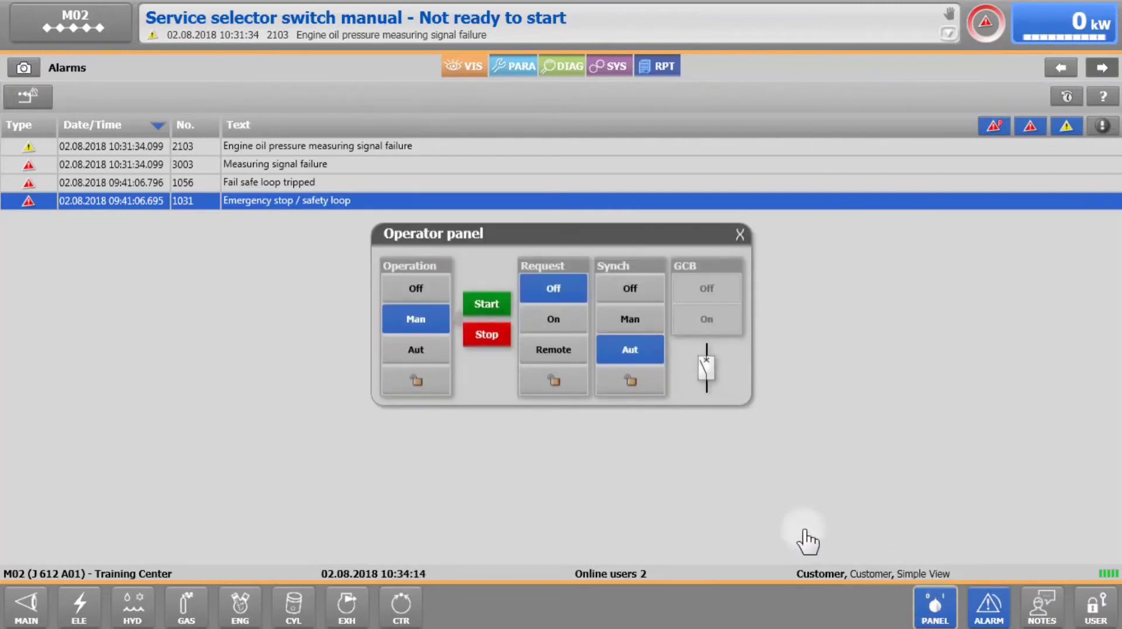
{"action": "left_click", "coordinate": [406, 288]}
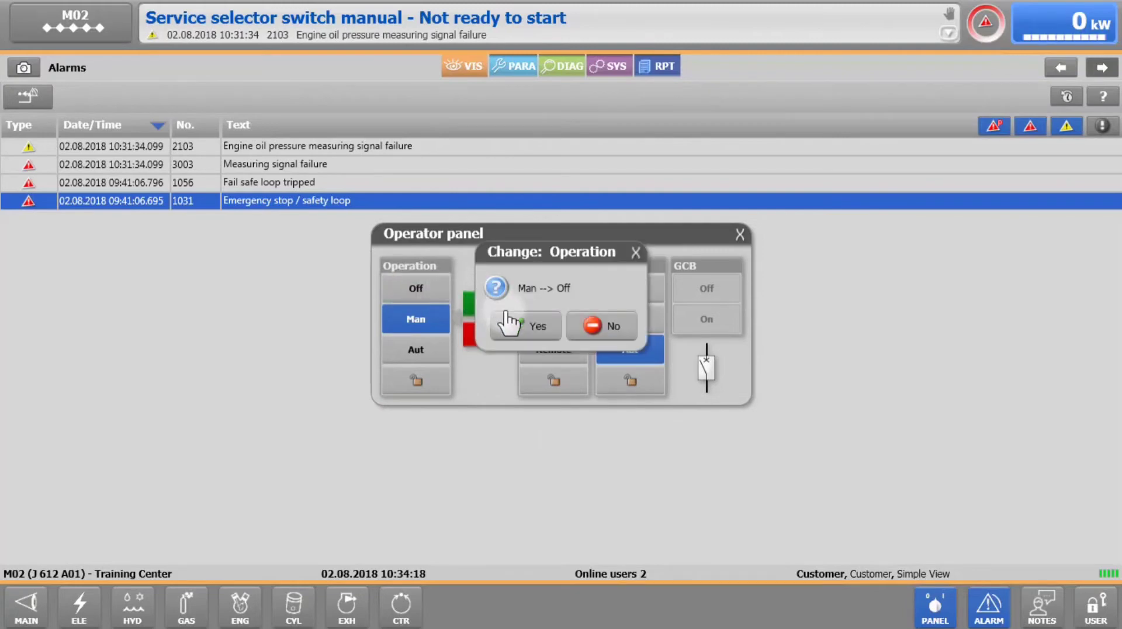
{"action": "left_click", "coordinate": [526, 327]}
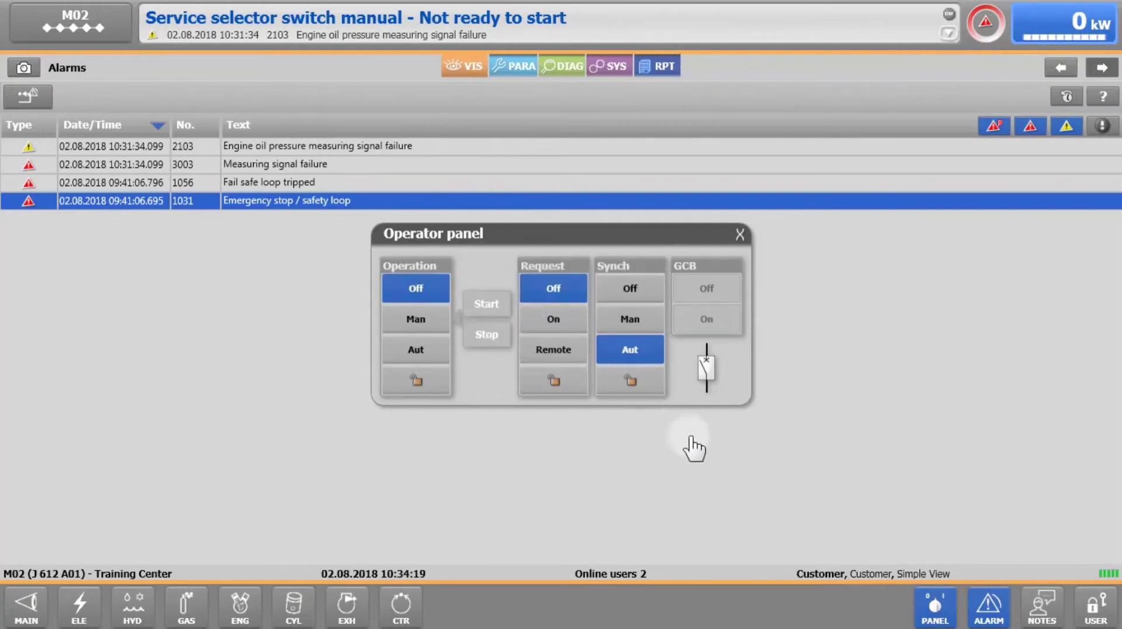
{"action": "left_click", "coordinate": [934, 606]}
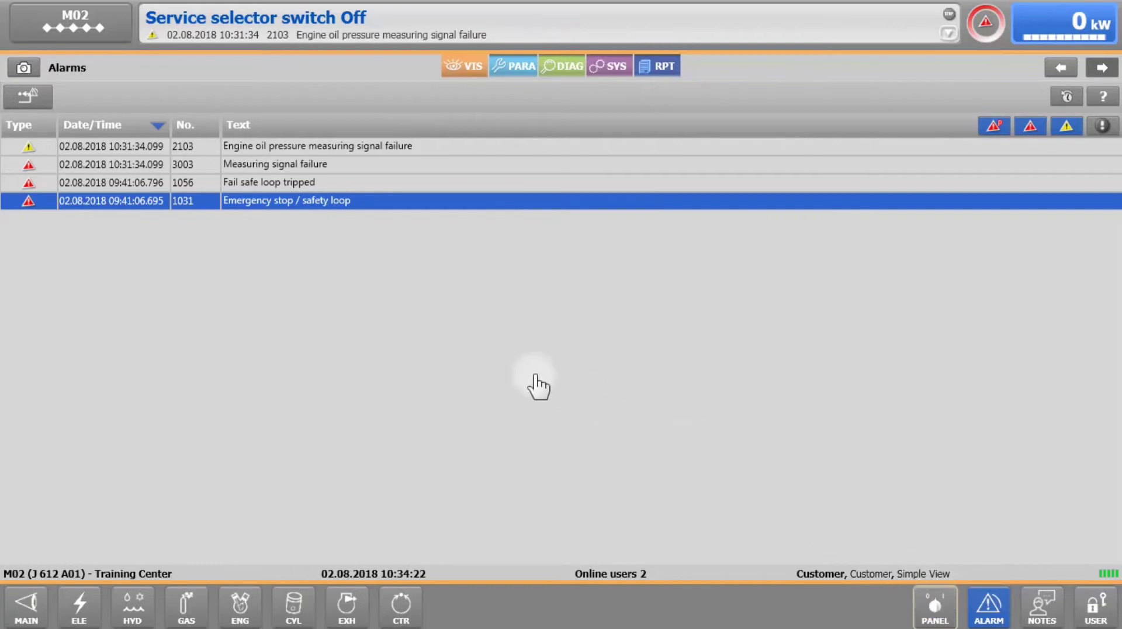
Reset the current alarms, then switch operation back to Manual and confirm with Yes.
{"action": "left_click", "coordinate": [32, 105]}
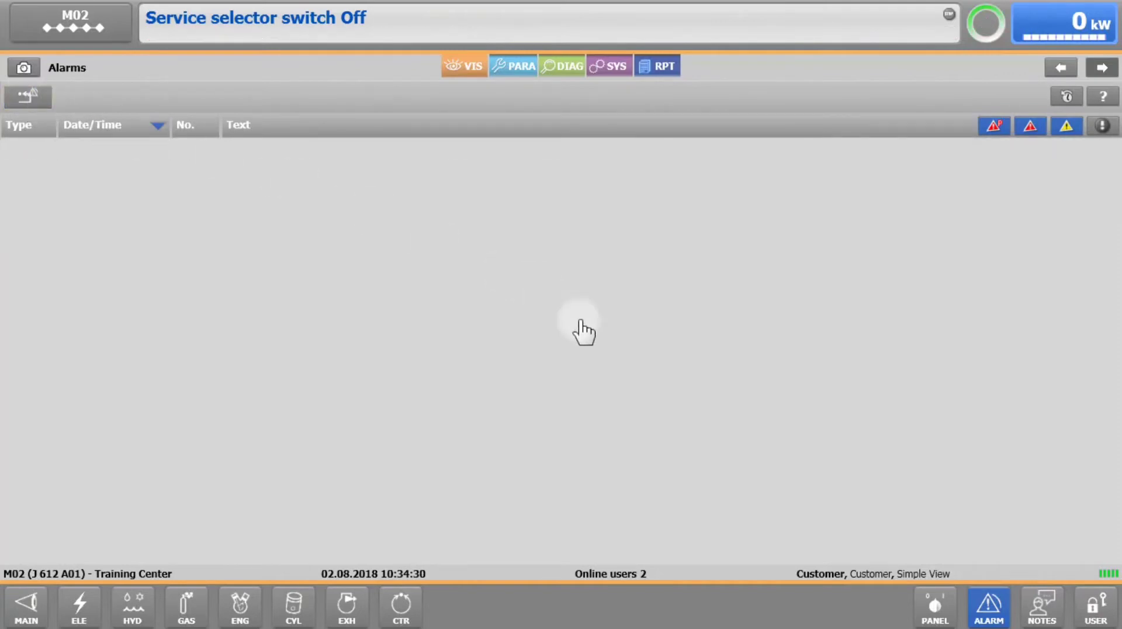
{"action": "left_click", "coordinate": [935, 610]}
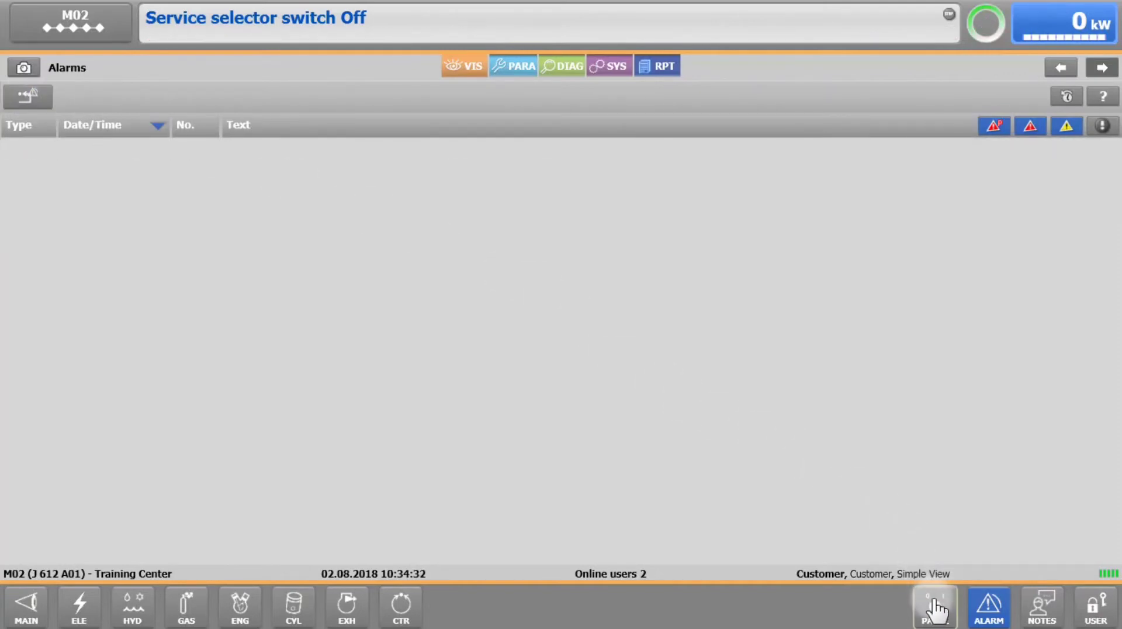
{"action": "left_click", "coordinate": [428, 328]}
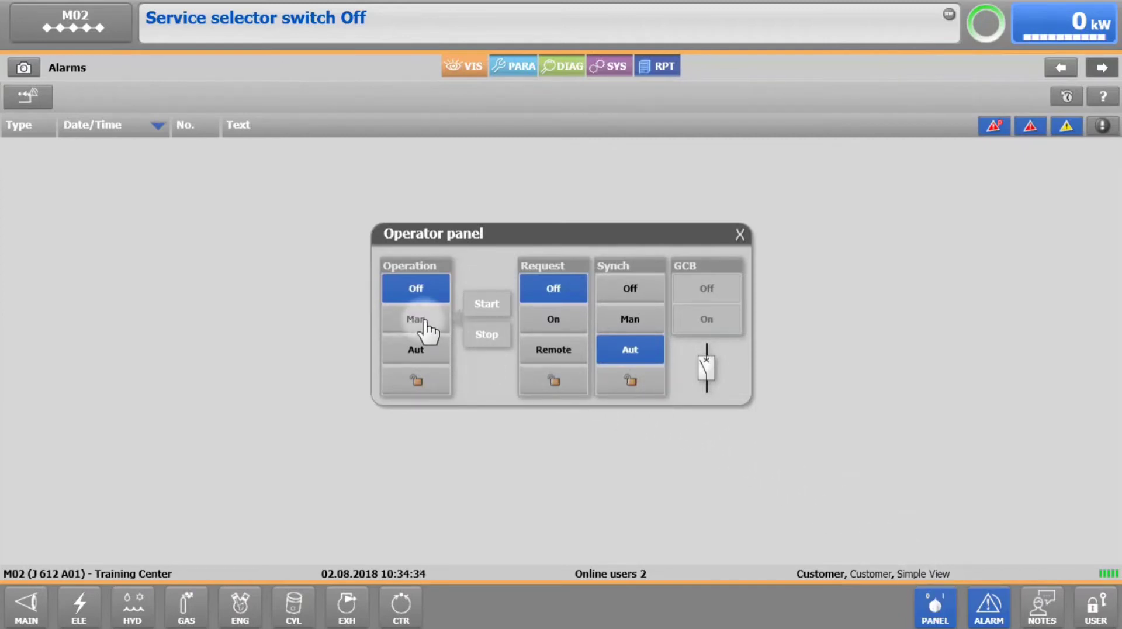
{"action": "left_click", "coordinate": [538, 331]}
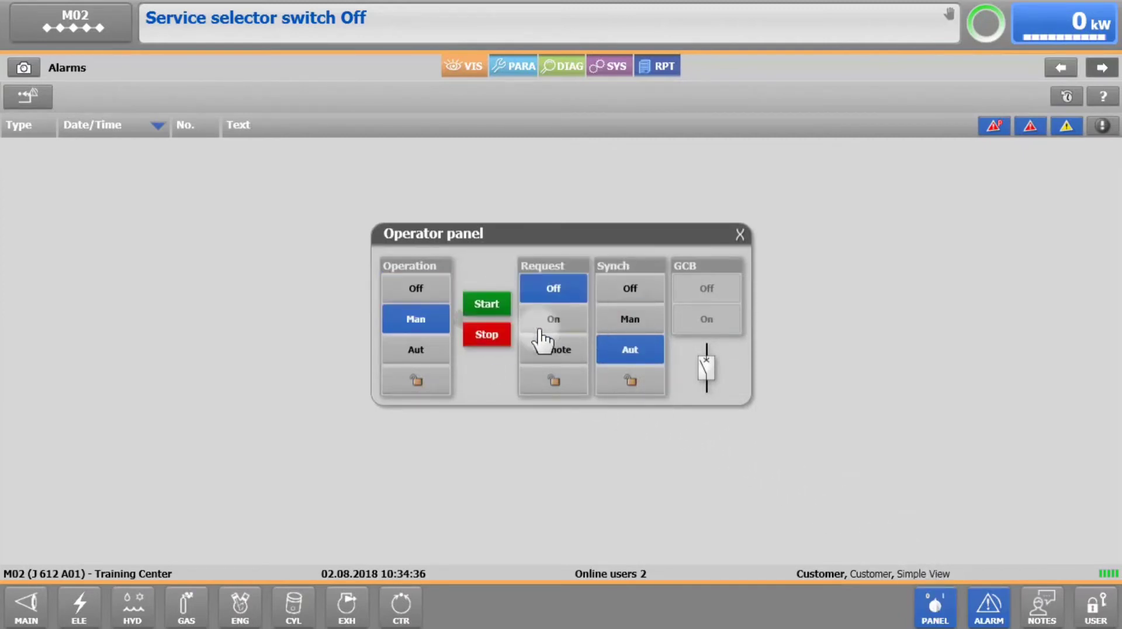
{"action": "left_click", "coordinate": [935, 609]}
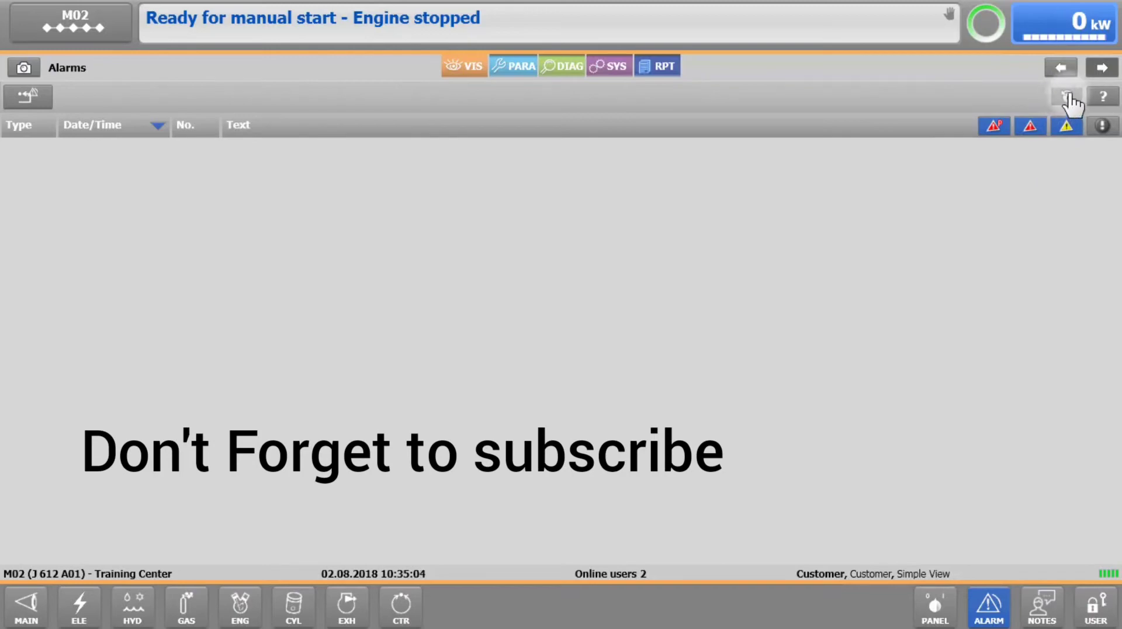
Show historical alarms for a 29-day duration, 04.07.2018 to 02.08.2018.
{"action": "left_click", "coordinate": [1067, 97]}
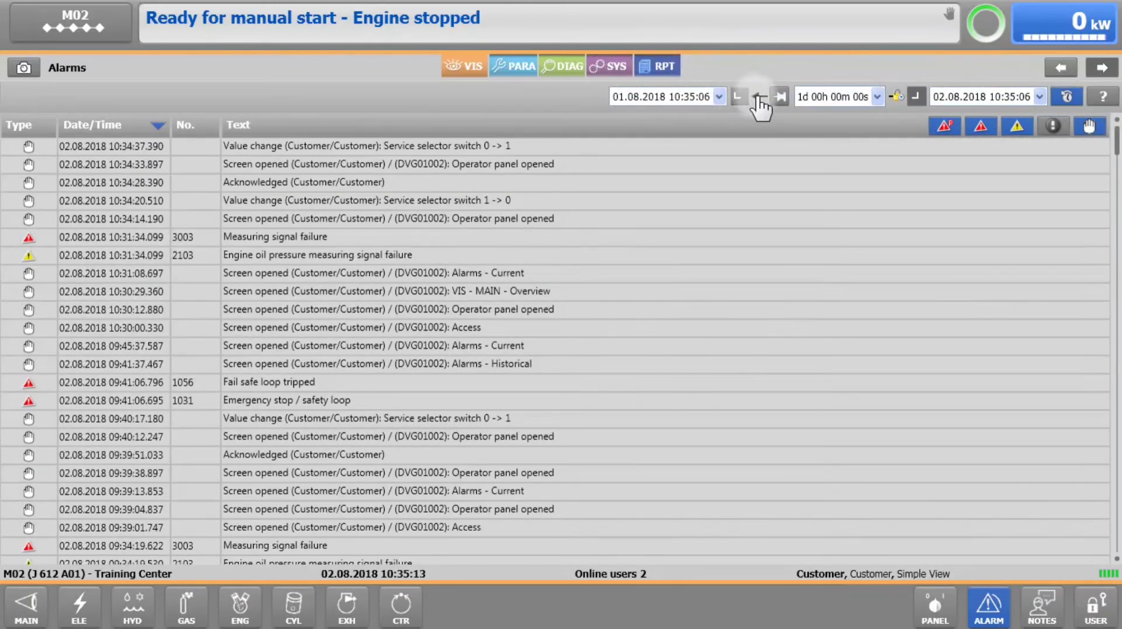
{"action": "left_click", "coordinate": [877, 96]}
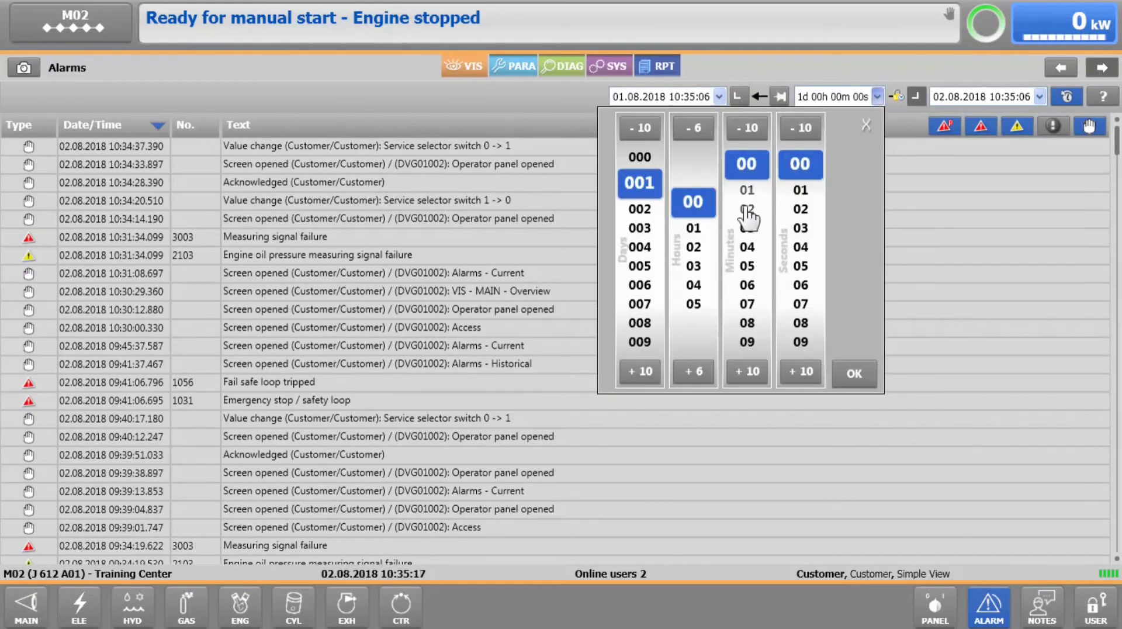
{"action": "left_click", "coordinate": [641, 371]}
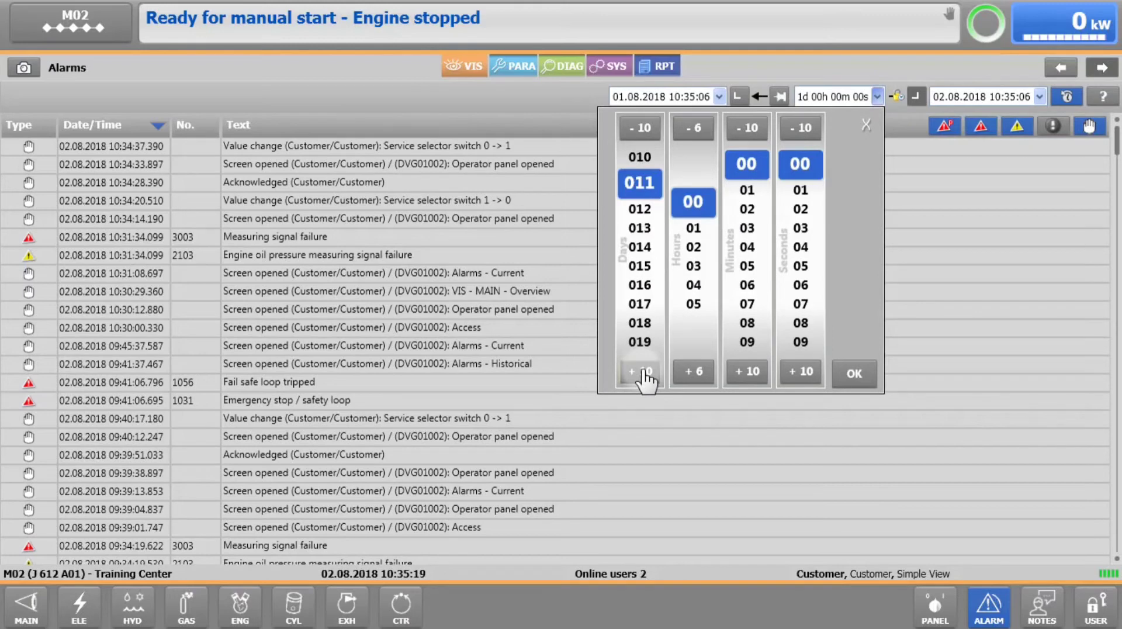
{"action": "left_click", "coordinate": [643, 372]}
{"action": "left_click", "coordinate": [641, 338]}
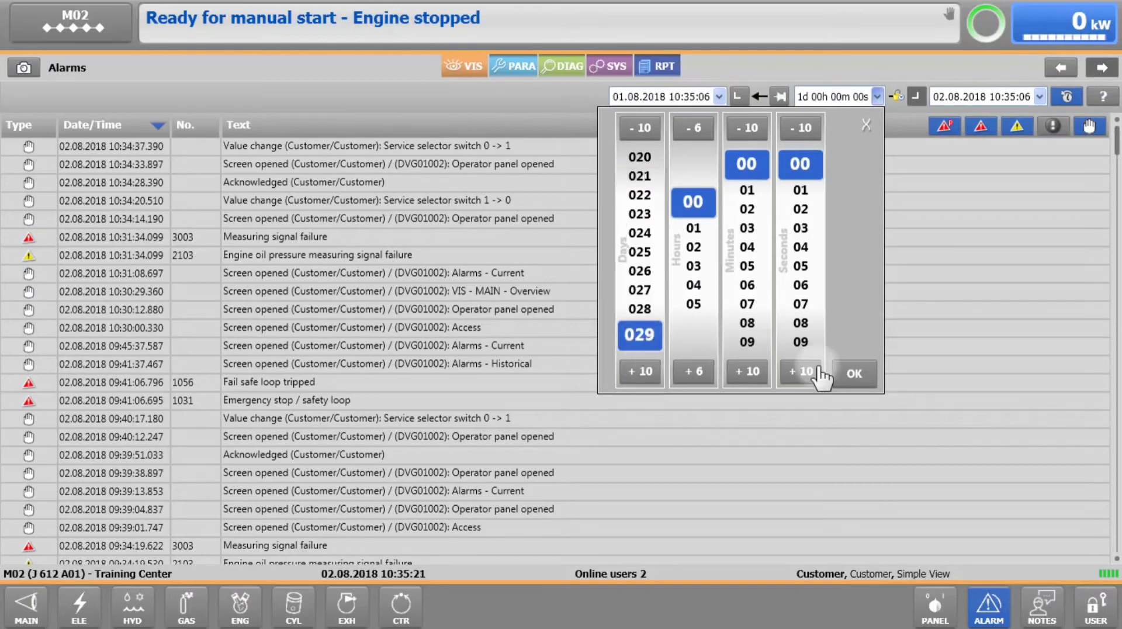
{"action": "left_click", "coordinate": [853, 374]}
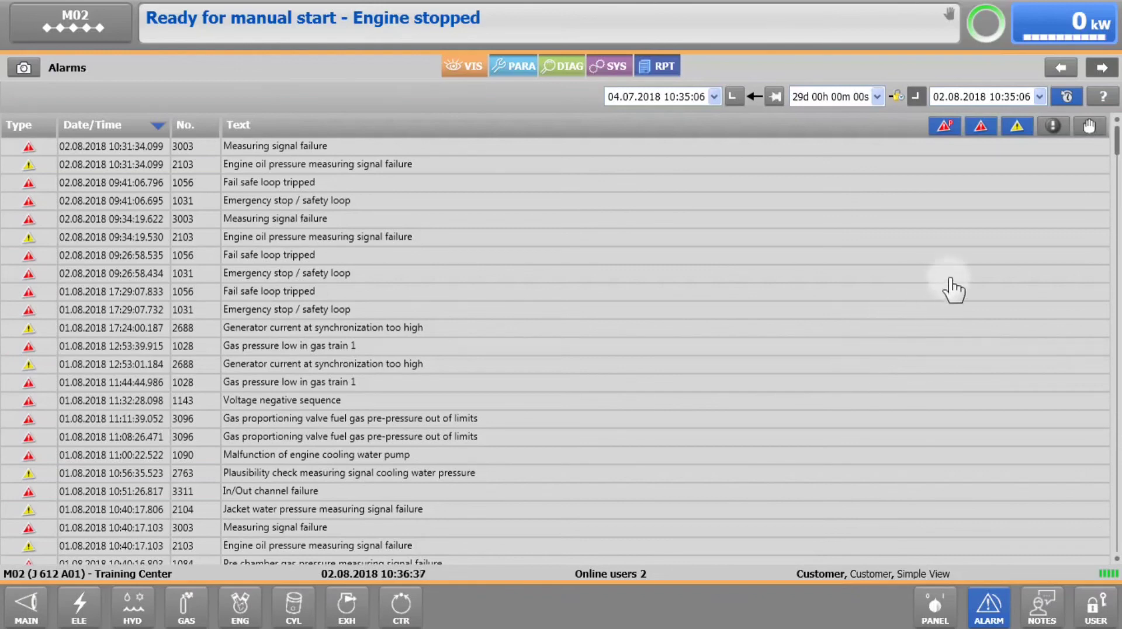
Include user actions in the alarm history and select the 10:34:28 acknowledgement entry.
{"action": "left_click", "coordinate": [1090, 126]}
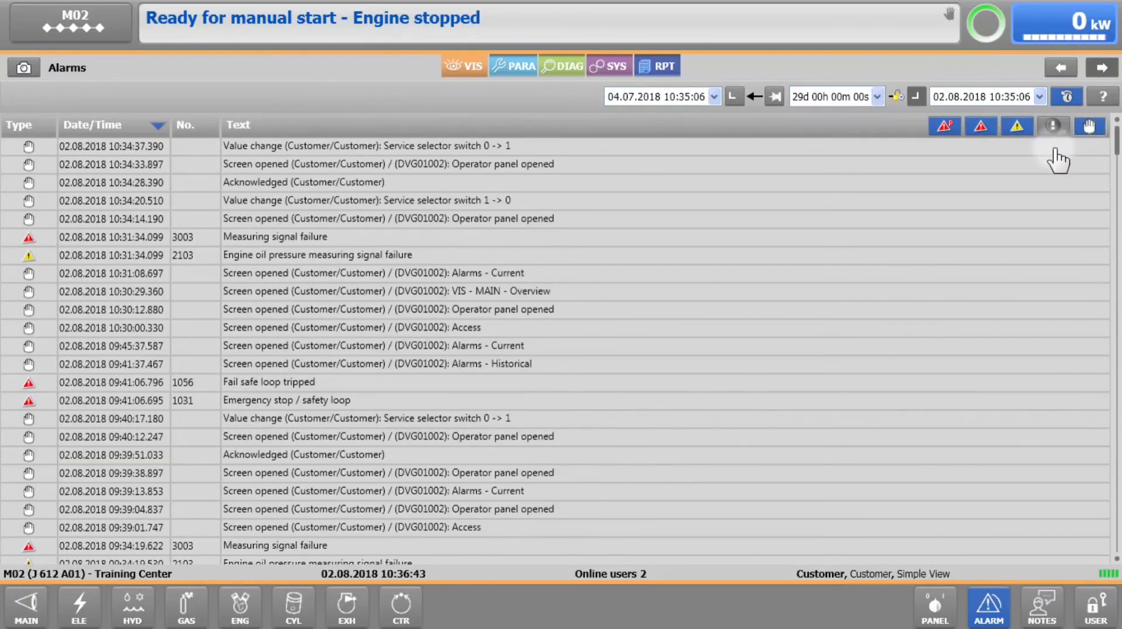
{"action": "left_click", "coordinate": [41, 187]}
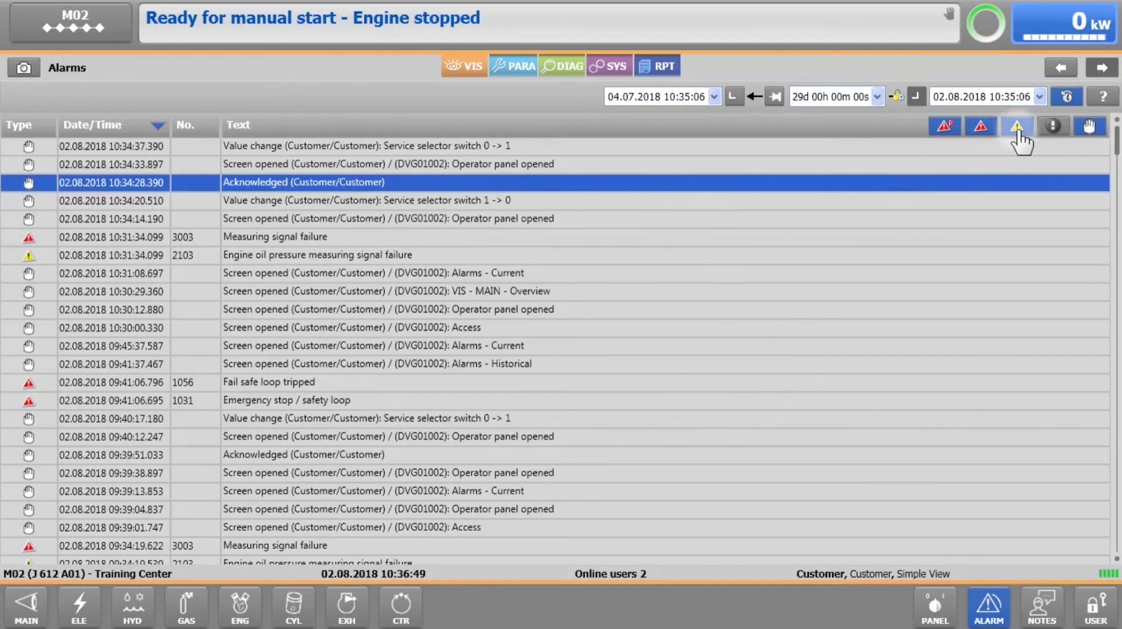
{"action": "left_click", "coordinate": [1065, 100]}
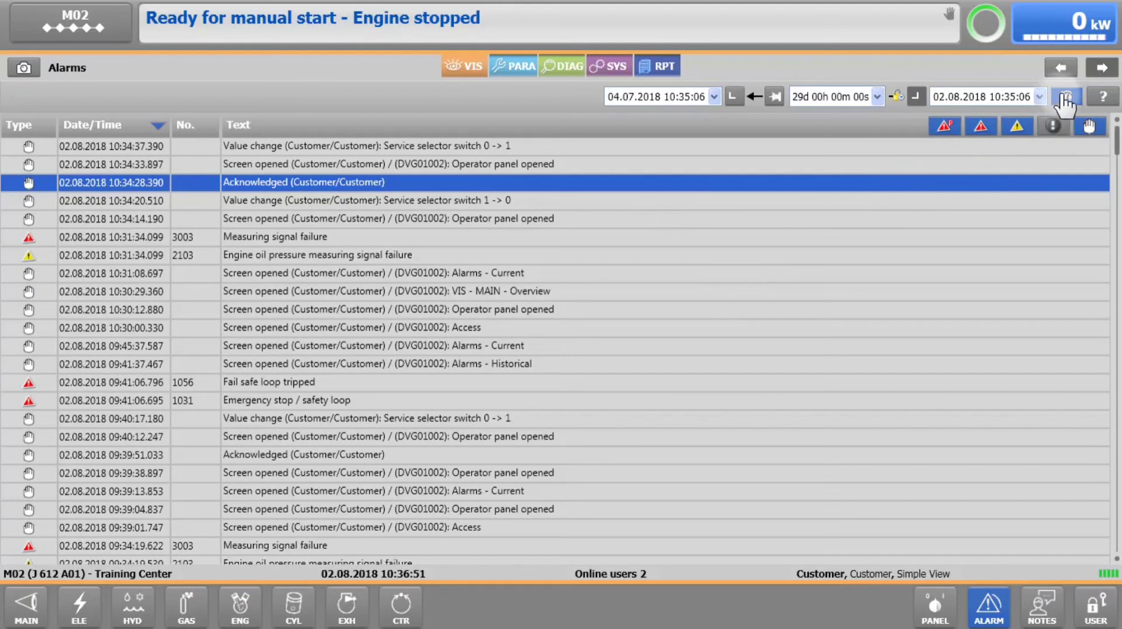